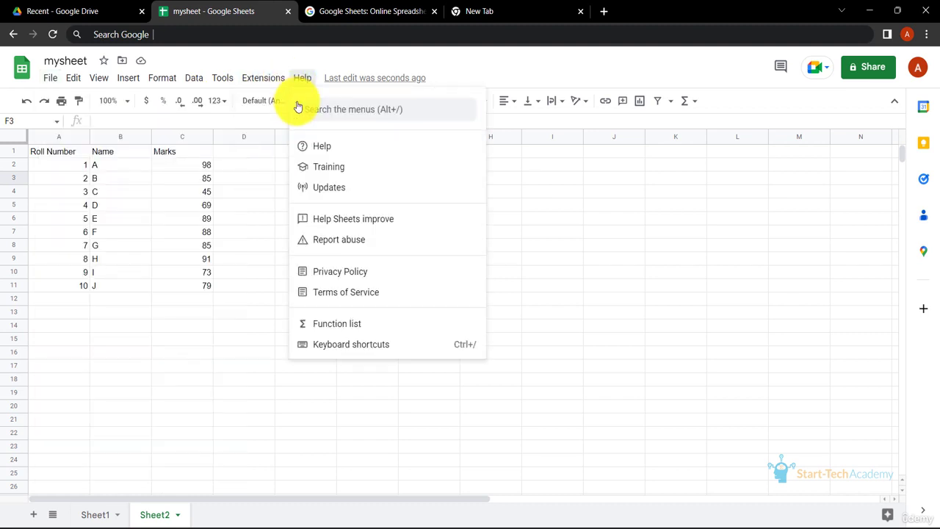
- Create a new blank spreadsheet from mysheet and close it again
mouse_move(140, 103)
click(265, 106)
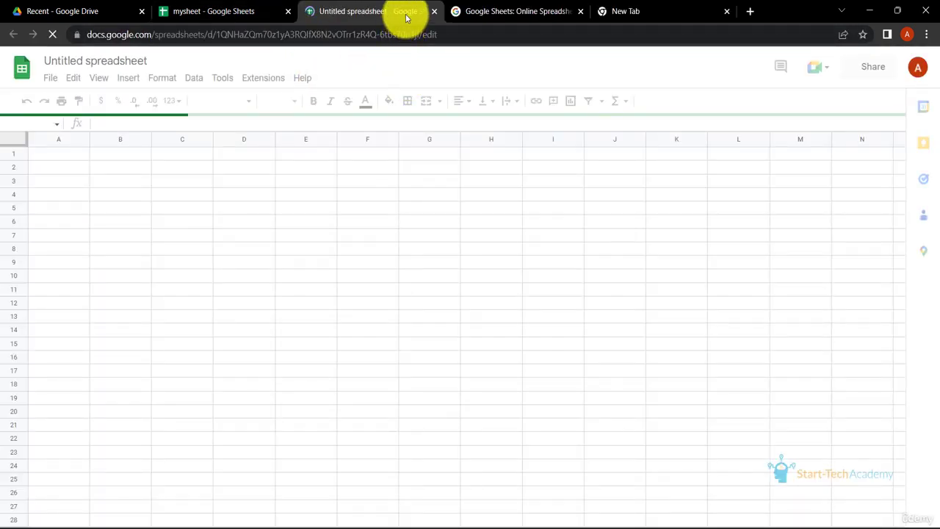
click(435, 11)
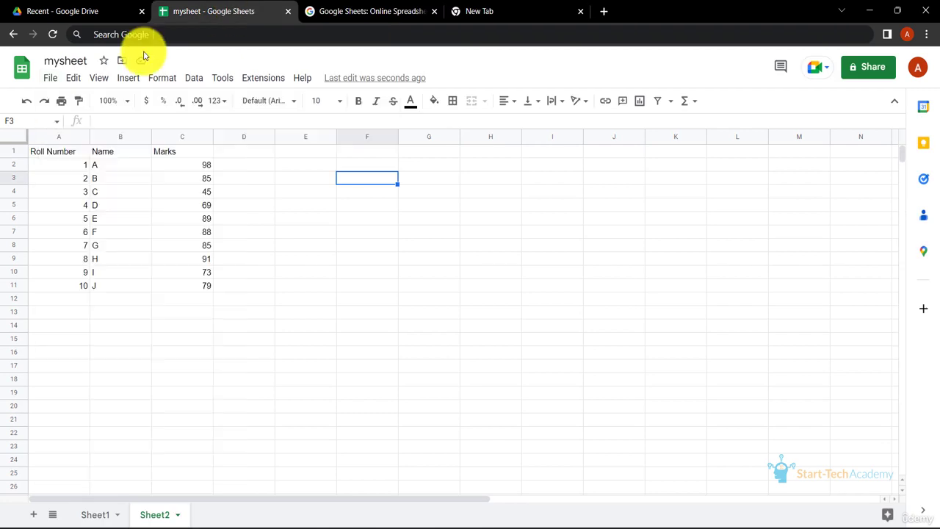
- Bring up the Open a file dialog and close it without choosing a file
click(52, 79)
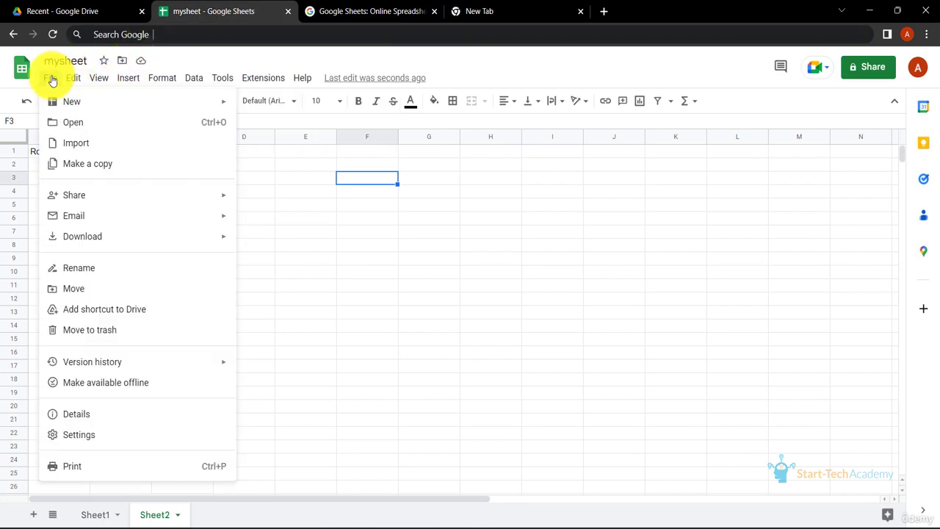
click(73, 125)
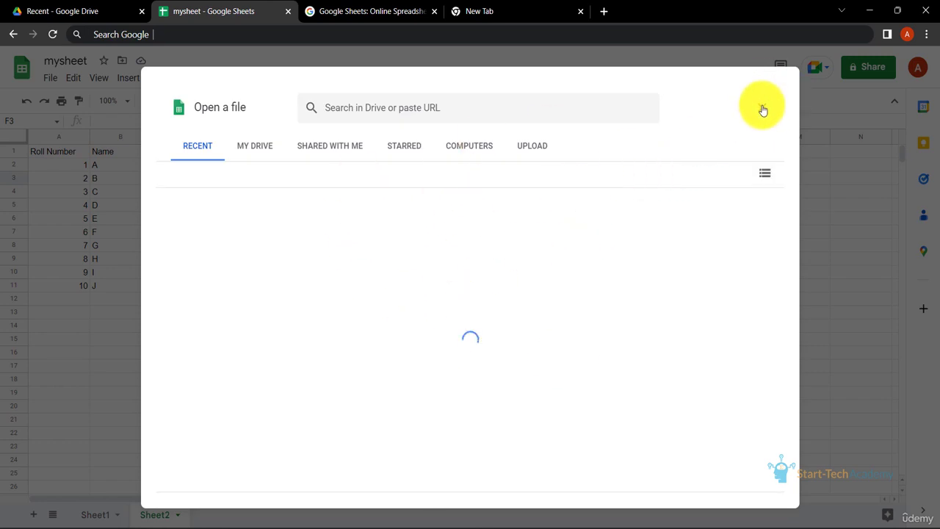
click(763, 110)
- Download the spreadsheet as a Microsoft Excel (.xlsx) file and access the downloaded mysheet.xlsx
click(50, 78)
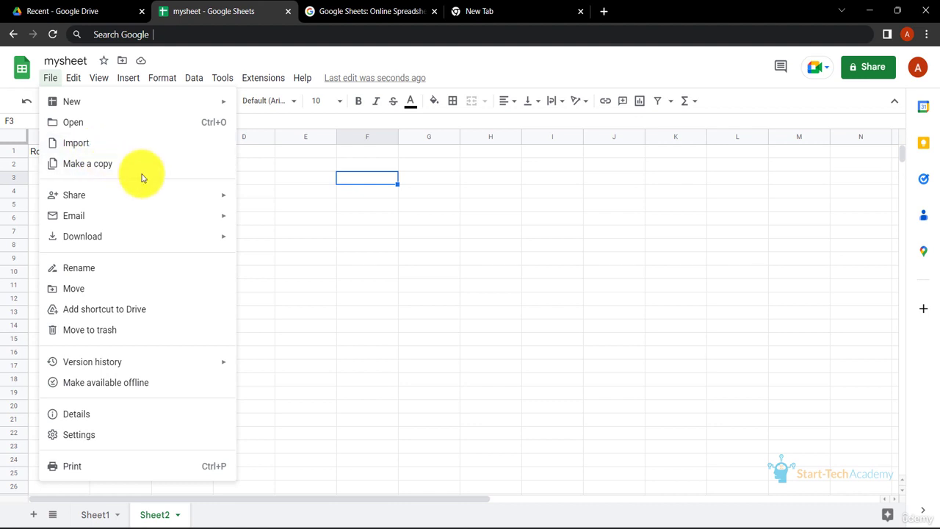
mouse_move(138, 196)
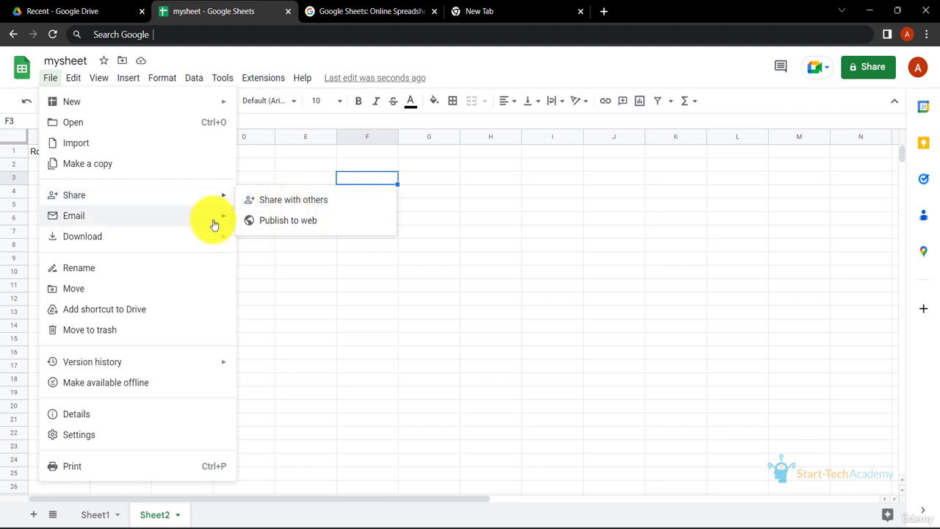
mouse_move(210, 223)
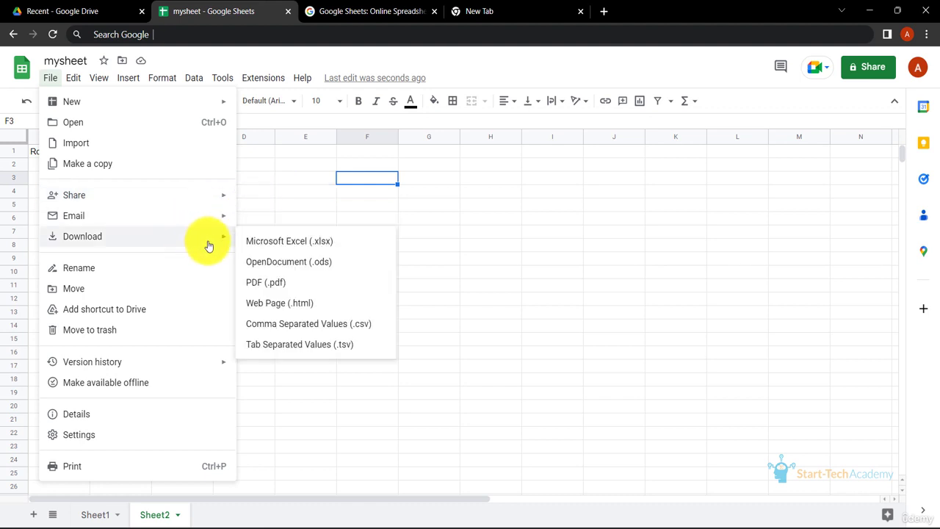
click(277, 244)
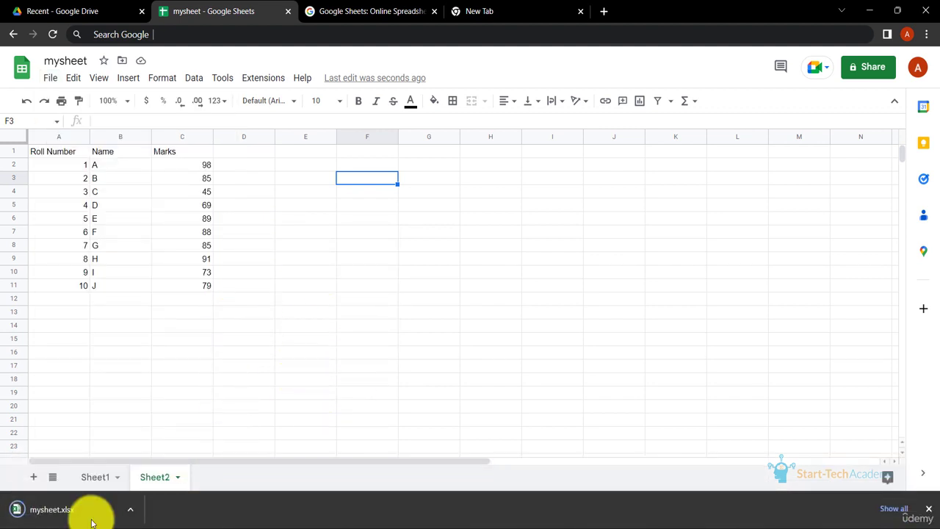
click(130, 510)
click(195, 463)
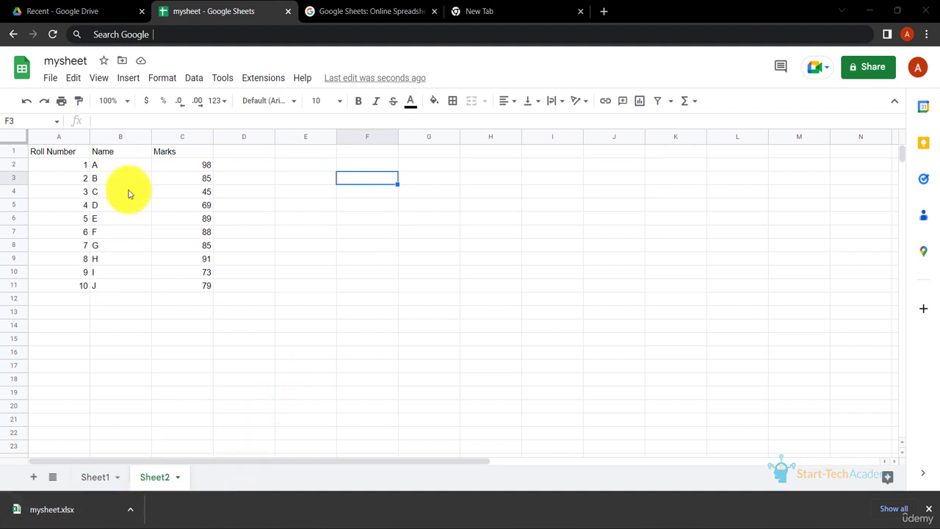
- Set a custom page break below row 5 in the print settings of the current sheet
click(53, 78)
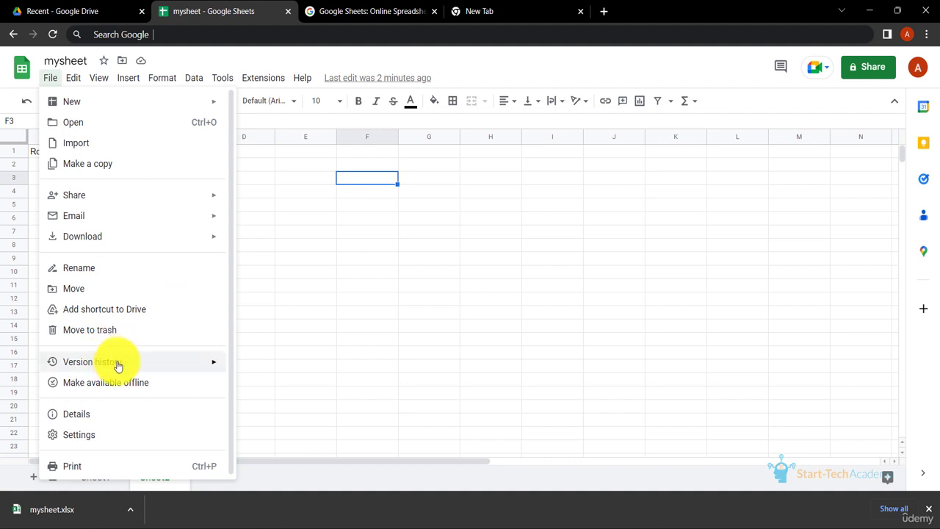
mouse_move(169, 373)
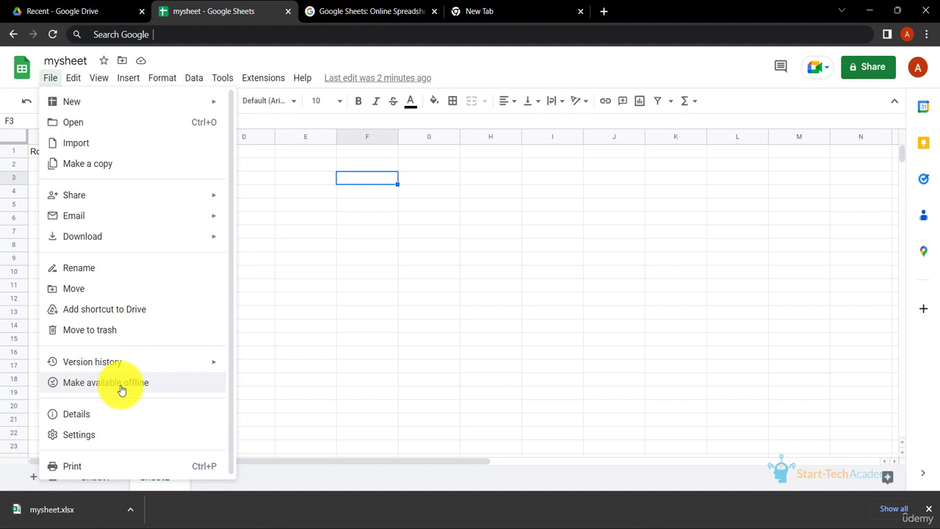
click(73, 466)
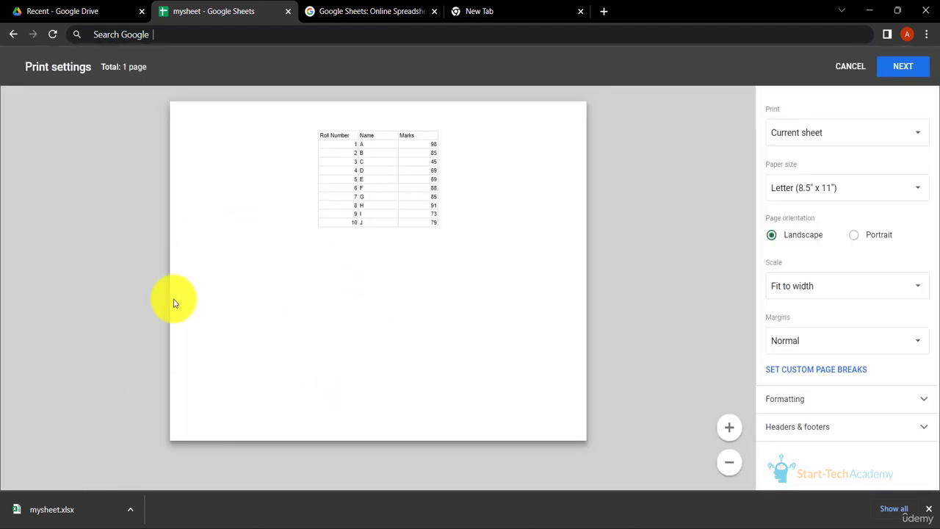
click(808, 379)
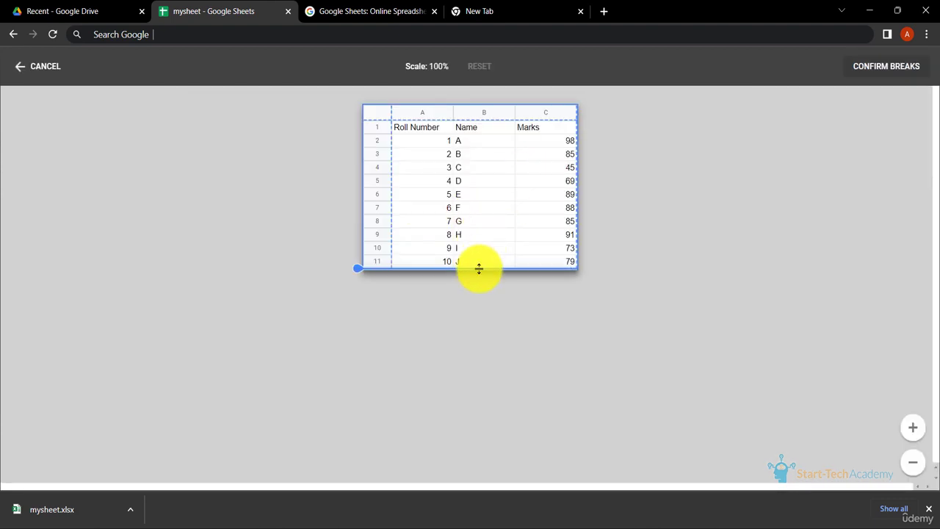
drag(479, 269, 465, 188)
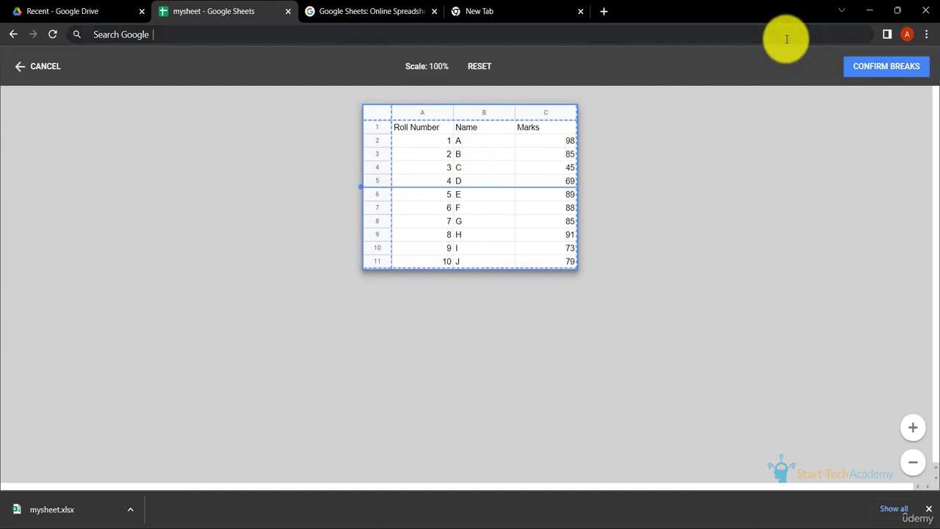
click(871, 68)
- Check the page split in the print preview and leave the print settings without printing
scroll(541, 226, down, 4)
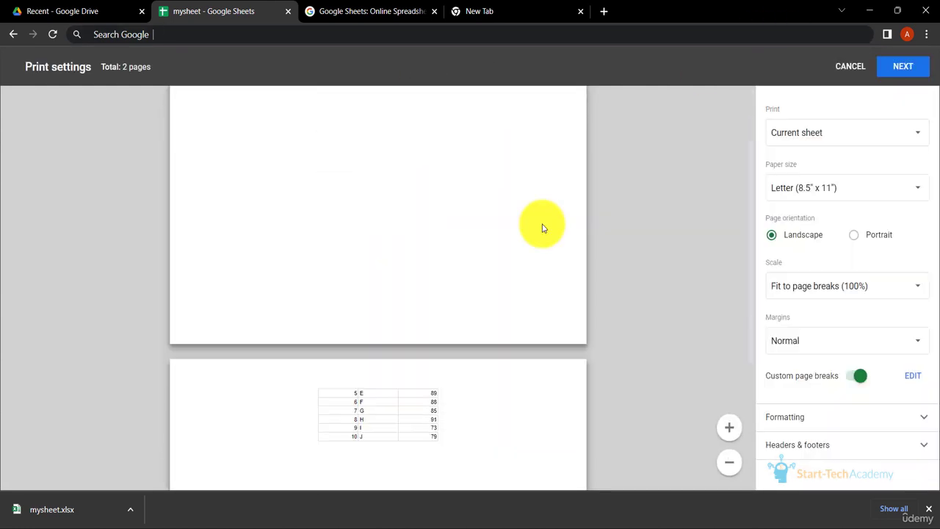
scroll(541, 226, up, 2)
scroll(542, 226, up, 1)
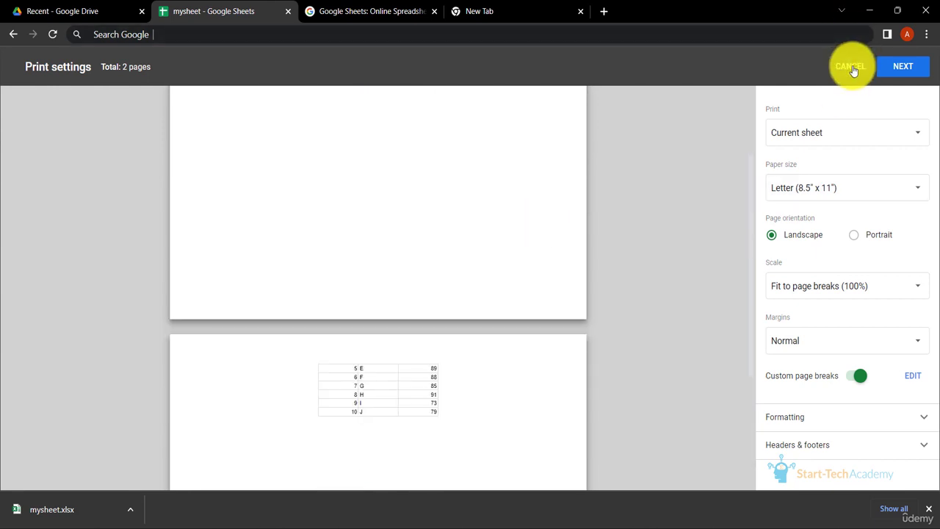
click(853, 68)
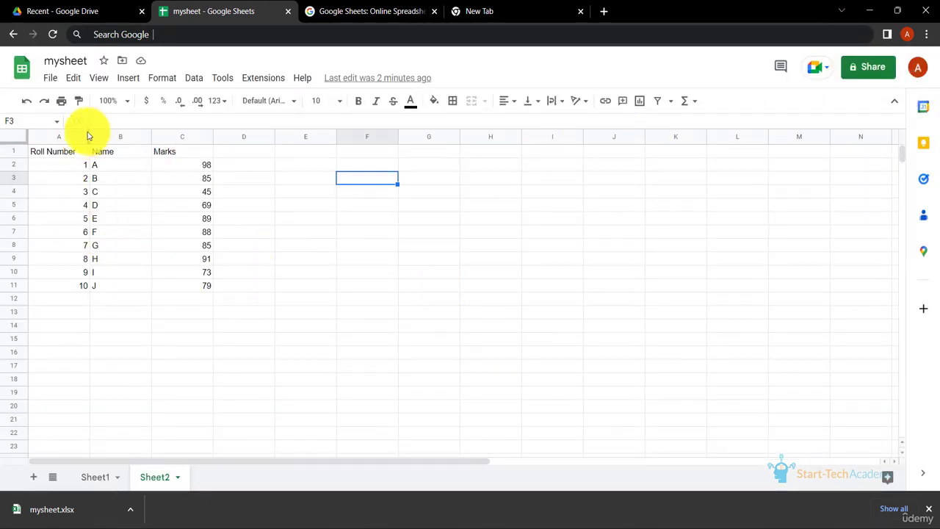
click(50, 78)
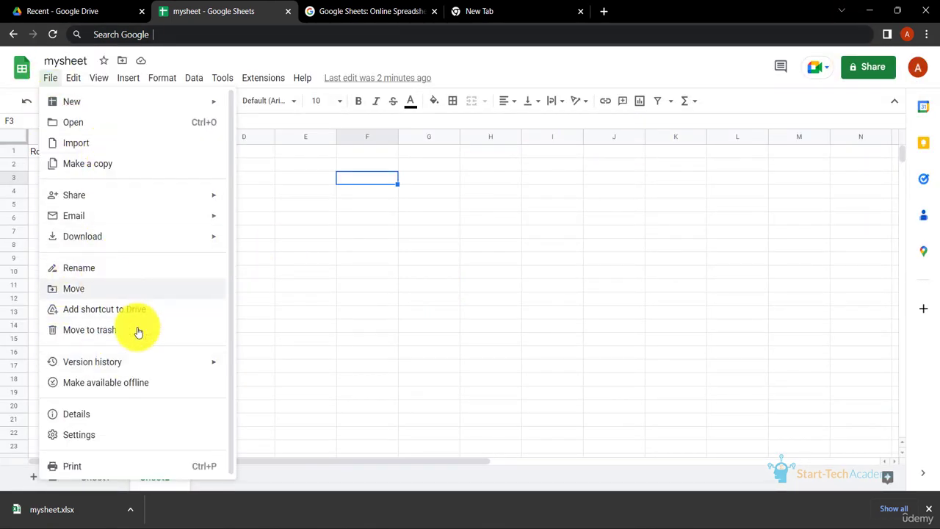
click(258, 246)
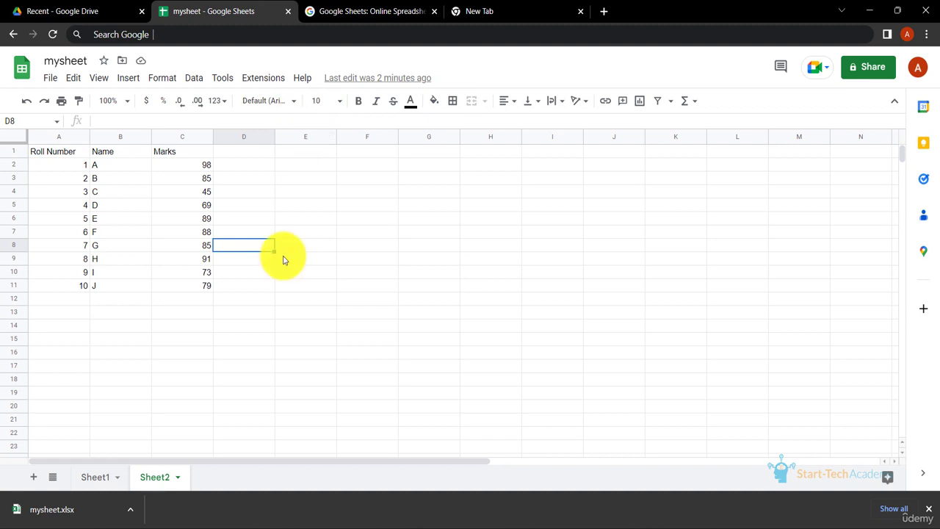
- Enter xyz in cell C12 below the Marks column and dismiss the browser's download bar
click(203, 298)
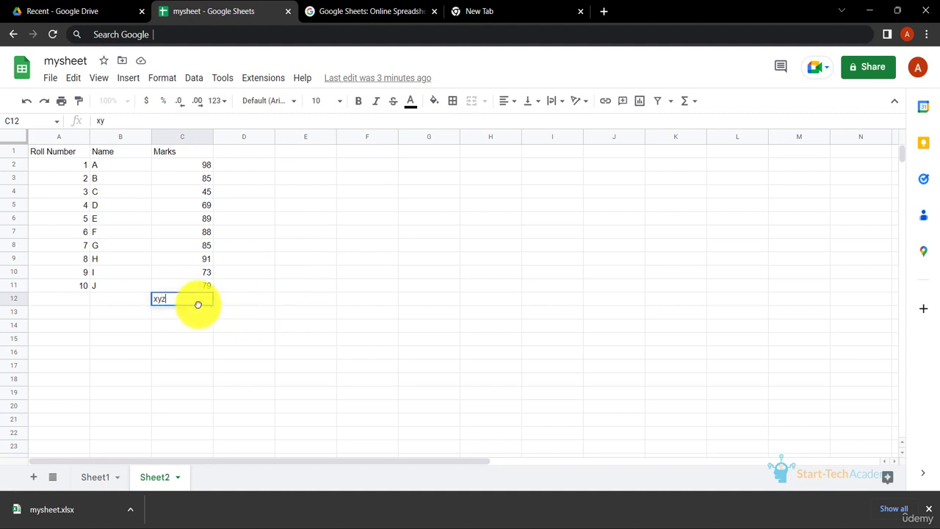
key(Return)
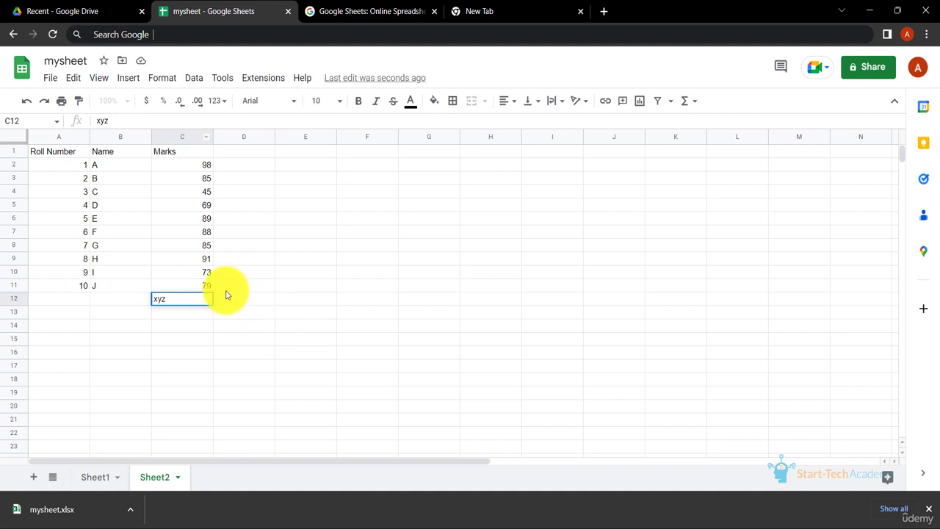
click(248, 297)
text(h)
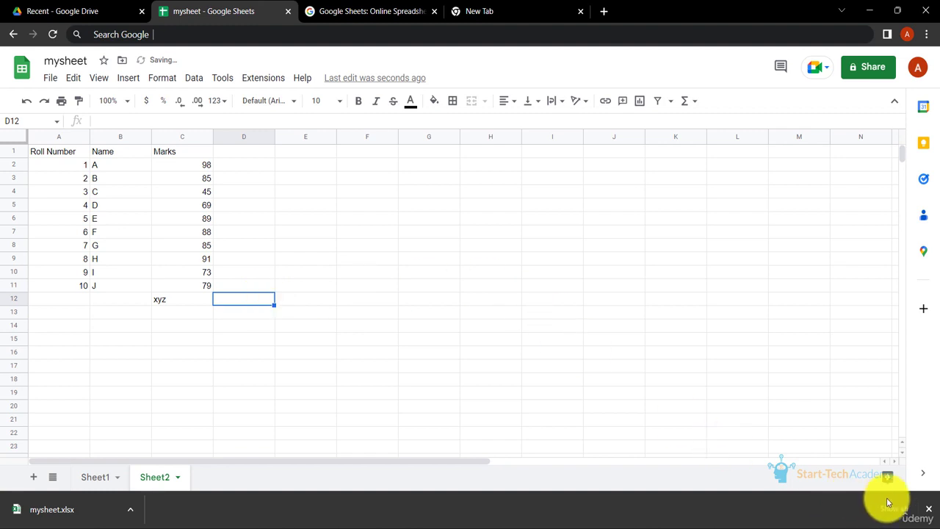
click(929, 510)
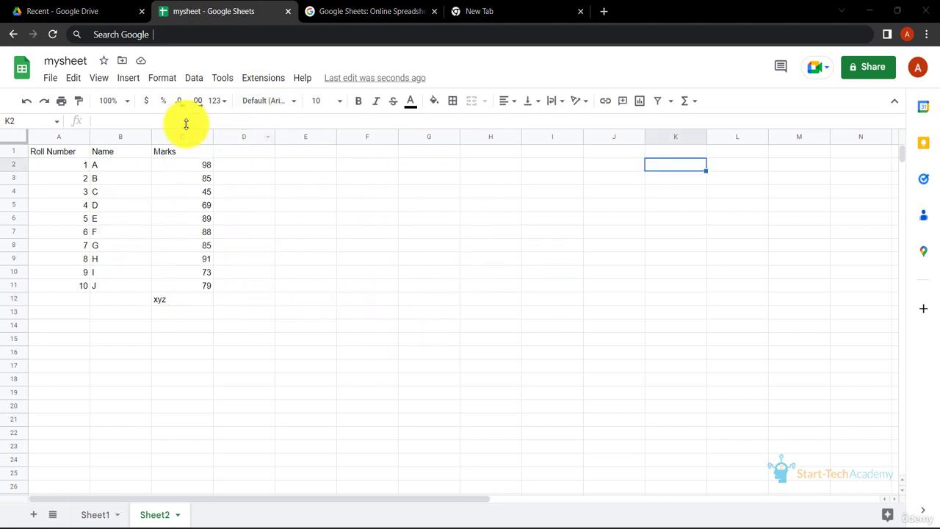
- Define a protection for the whole of Sheet2, excepting the cell range F6:G11
click(193, 79)
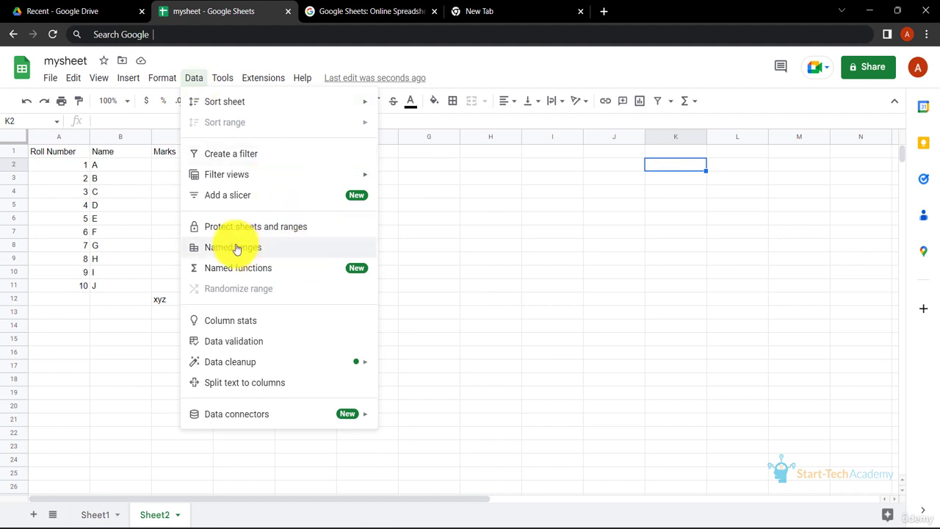
click(261, 232)
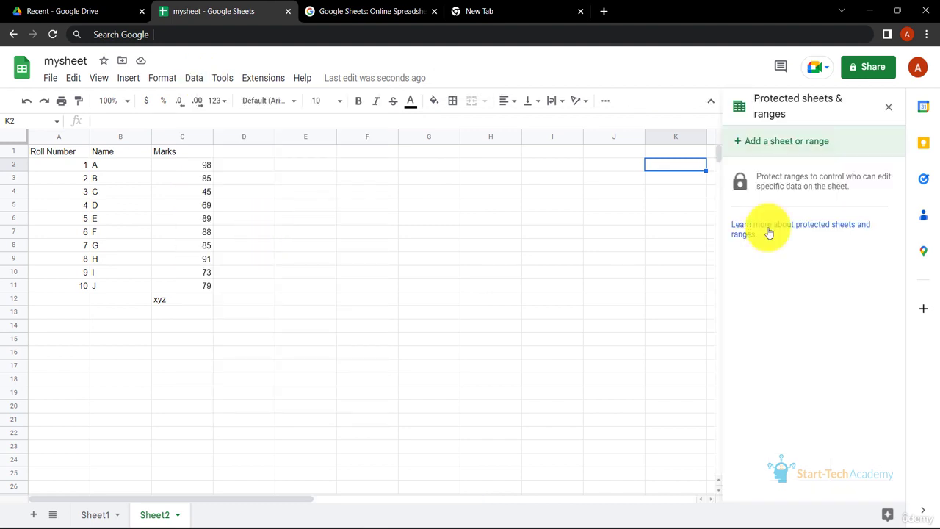
click(774, 154)
click(850, 188)
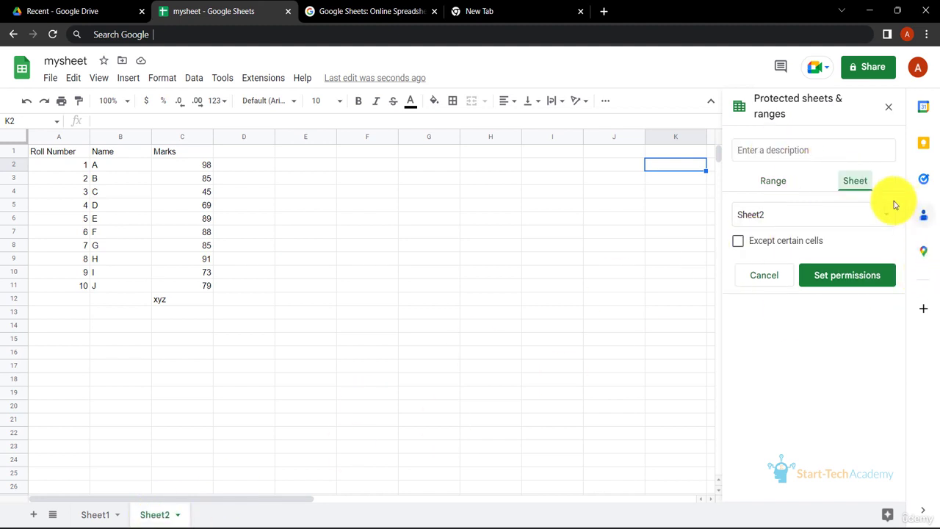
click(737, 243)
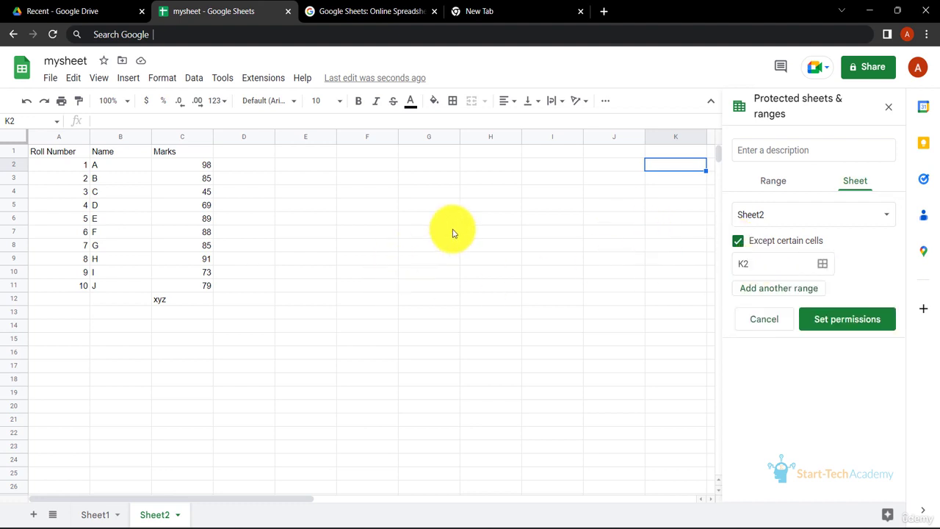
drag(371, 218, 460, 288)
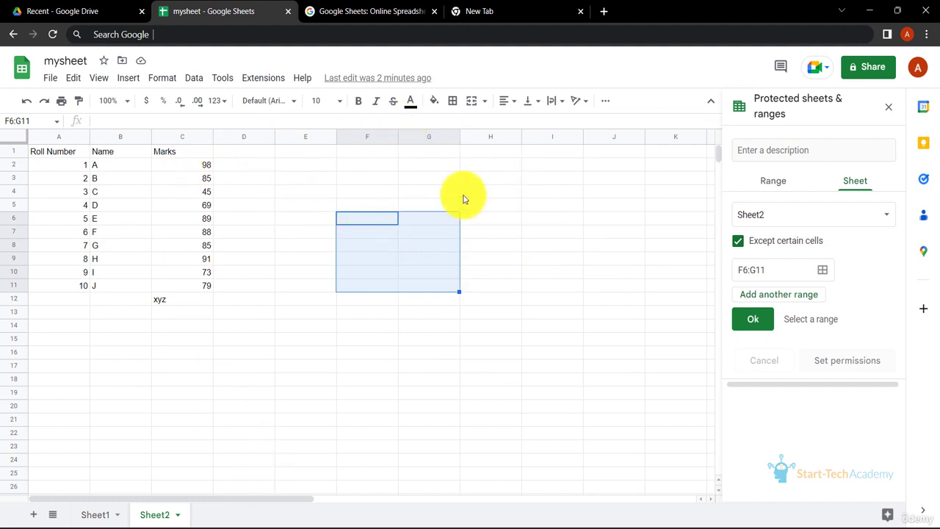
click(755, 319)
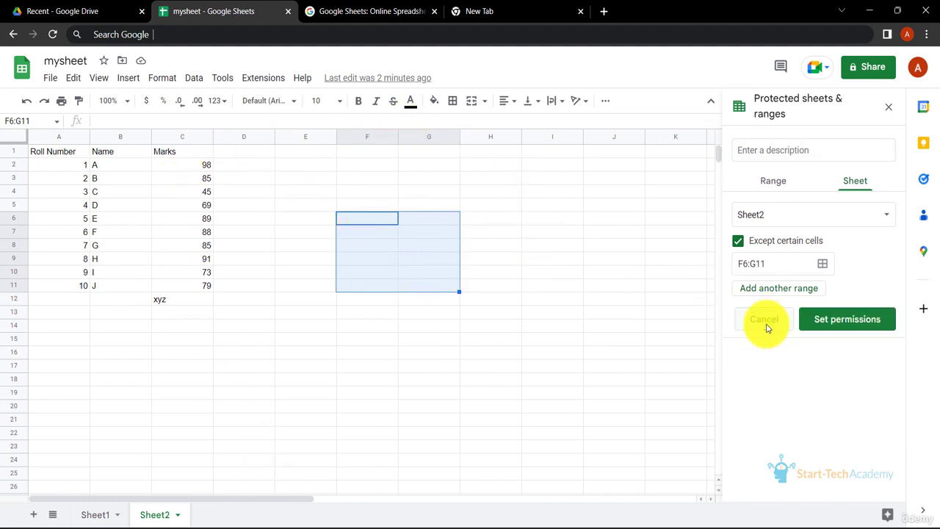
- Try the Custom editor option in the protection's editing permissions, and finish with editing restricted to Only you
click(858, 325)
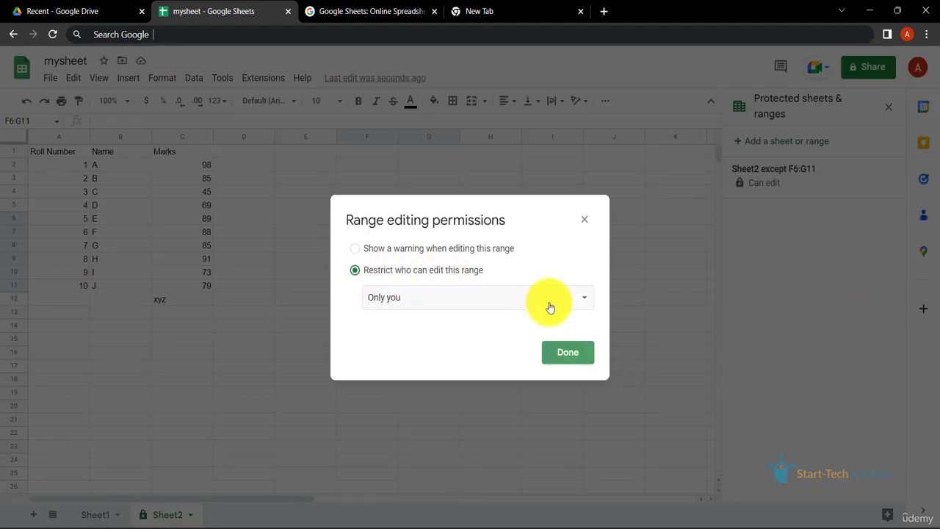
click(583, 302)
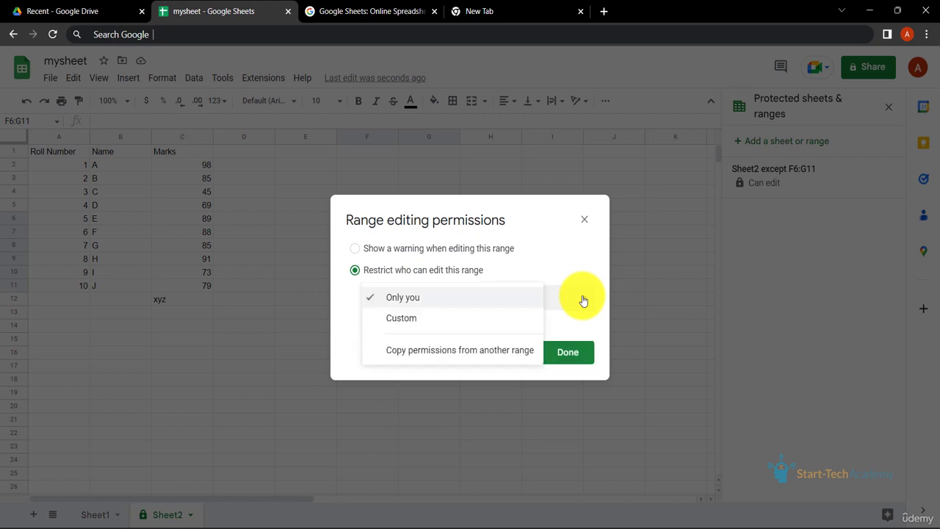
click(460, 322)
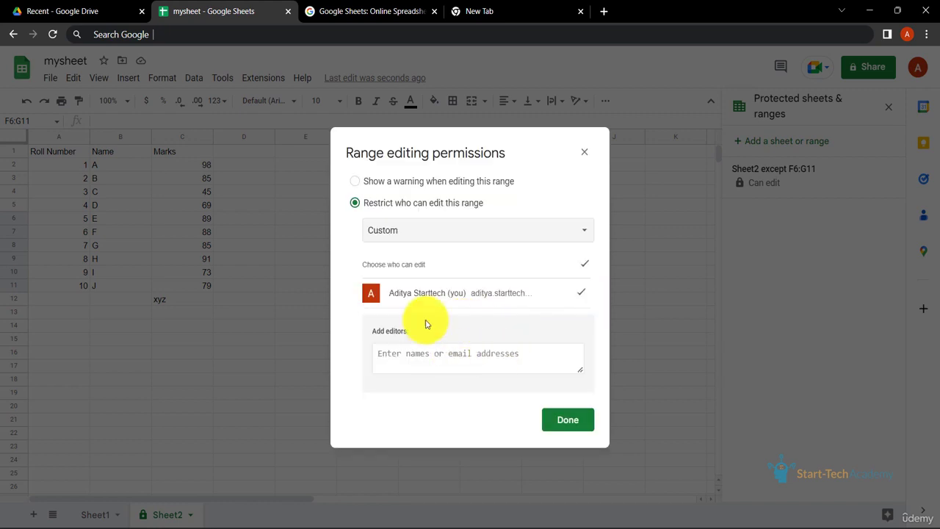
click(495, 229)
click(512, 220)
click(580, 288)
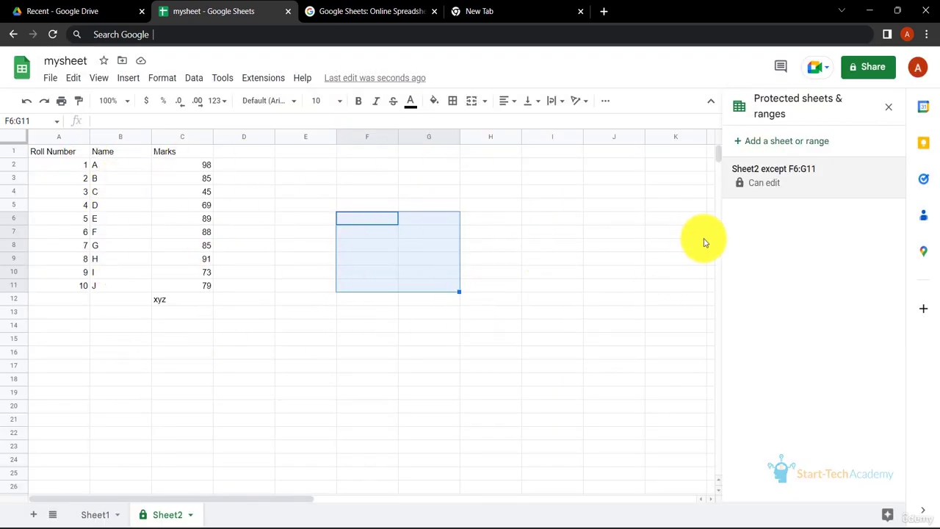
- Change the general access in the sharing settings of mysheet to Anyone with the link
click(865, 69)
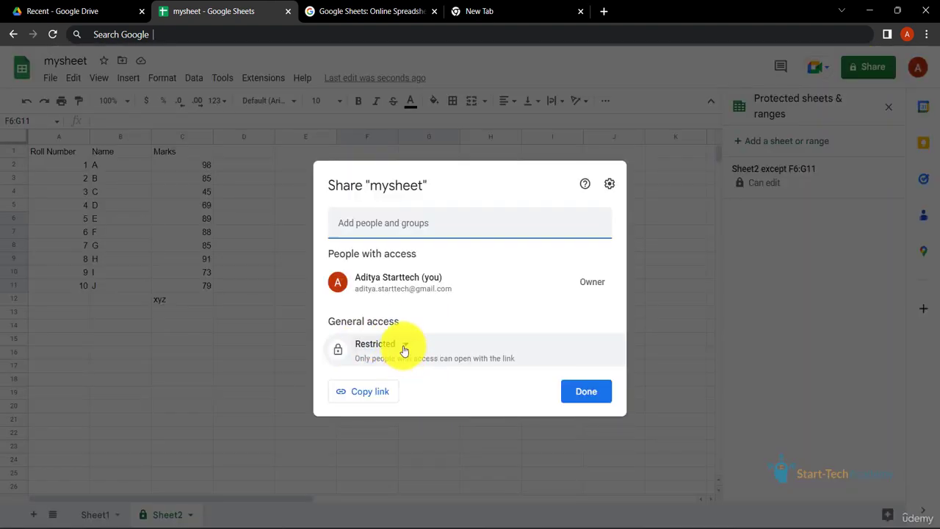
click(404, 351)
click(422, 401)
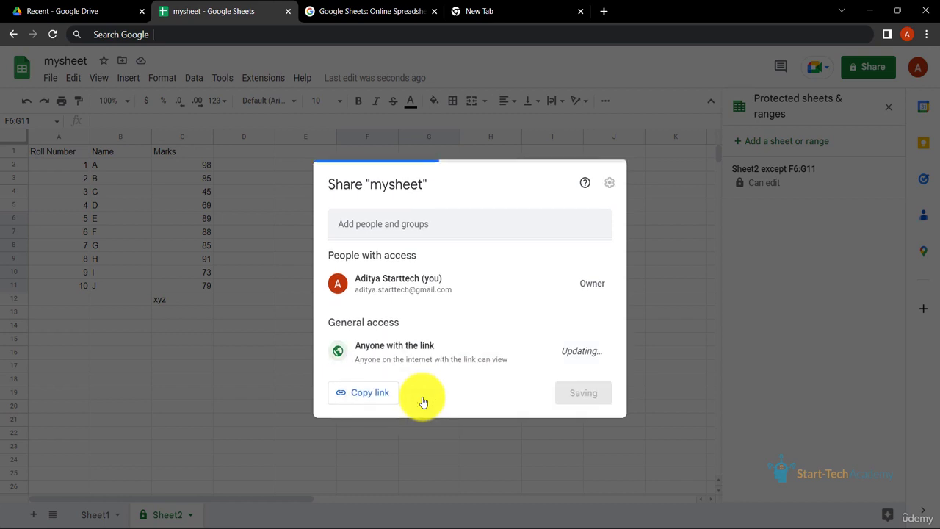
- Copy the sharing link of mysheet and close the sharing settings
click(370, 393)
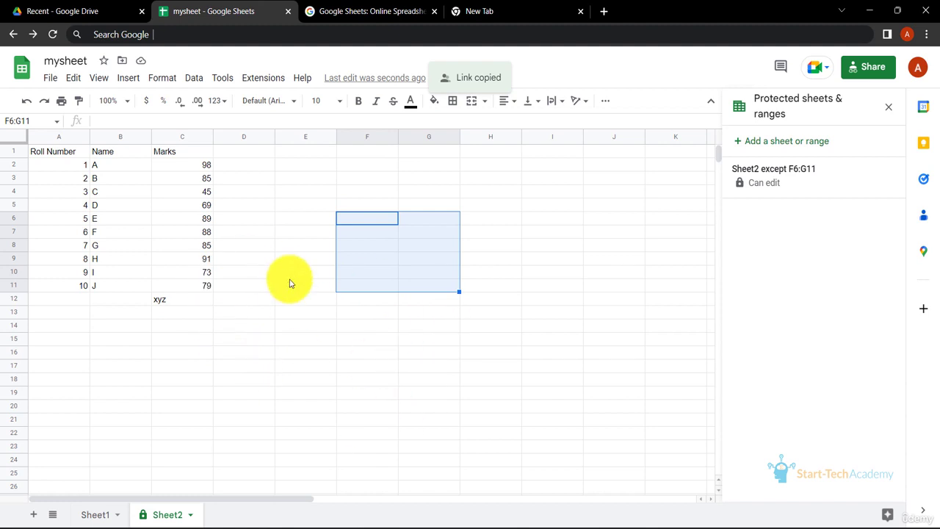
click(101, 179)
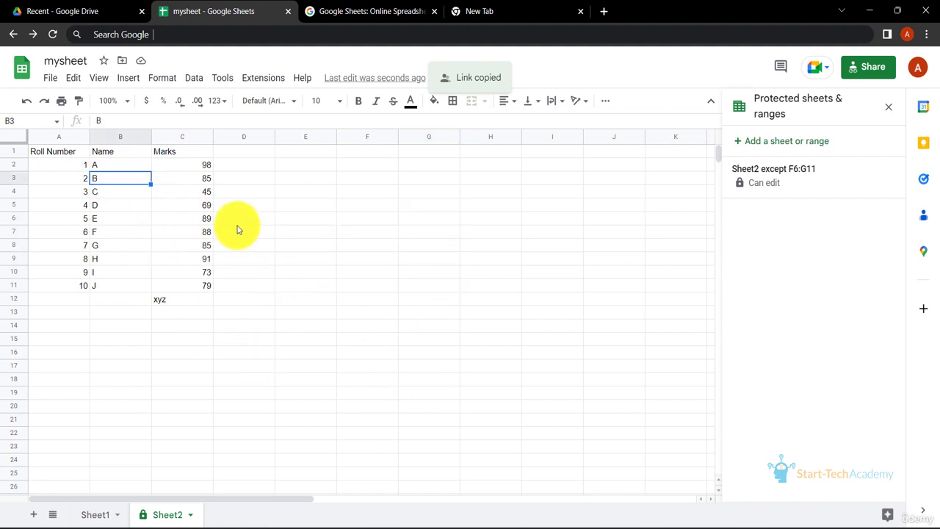
click(365, 260)
drag(366, 259, 380, 276)
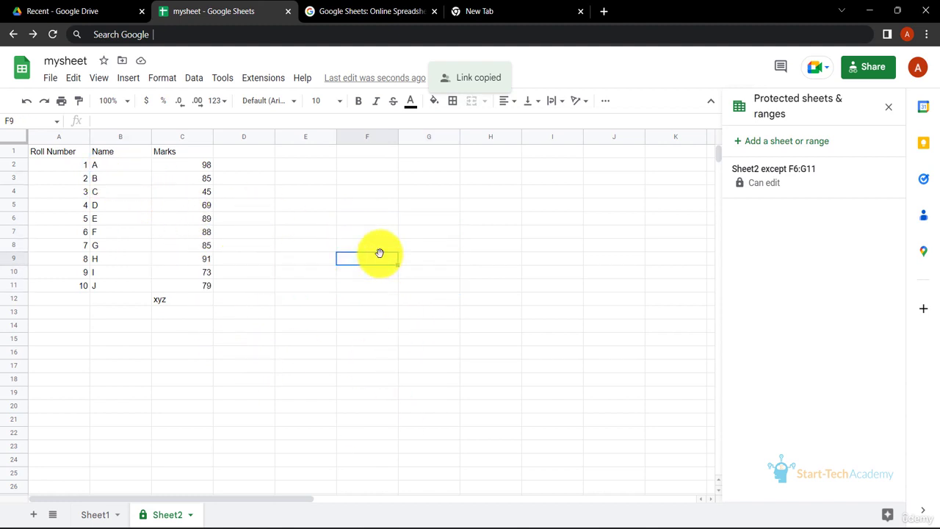
drag(368, 231, 440, 285)
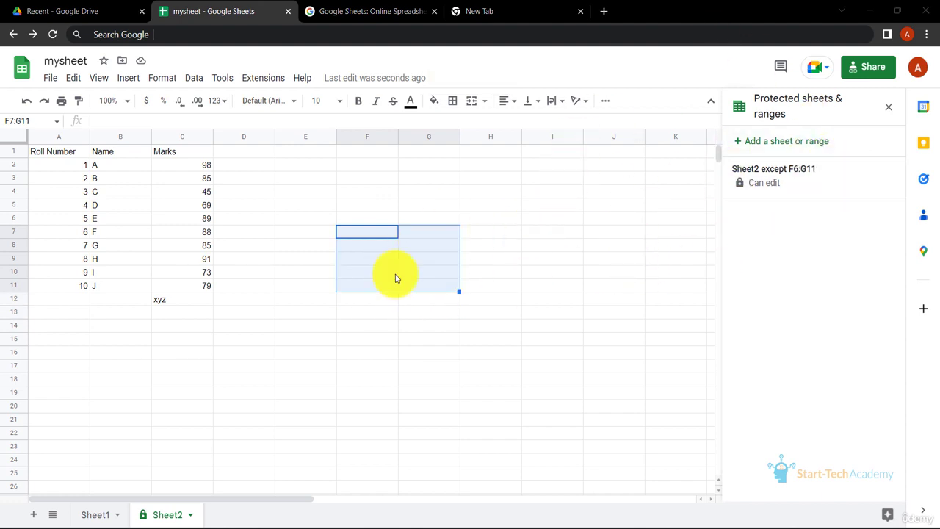
- Define a new protected range on Sheet2 covering the Roll Number, Name and Marks table, A1:C11
drag(42, 152, 206, 274)
click(762, 144)
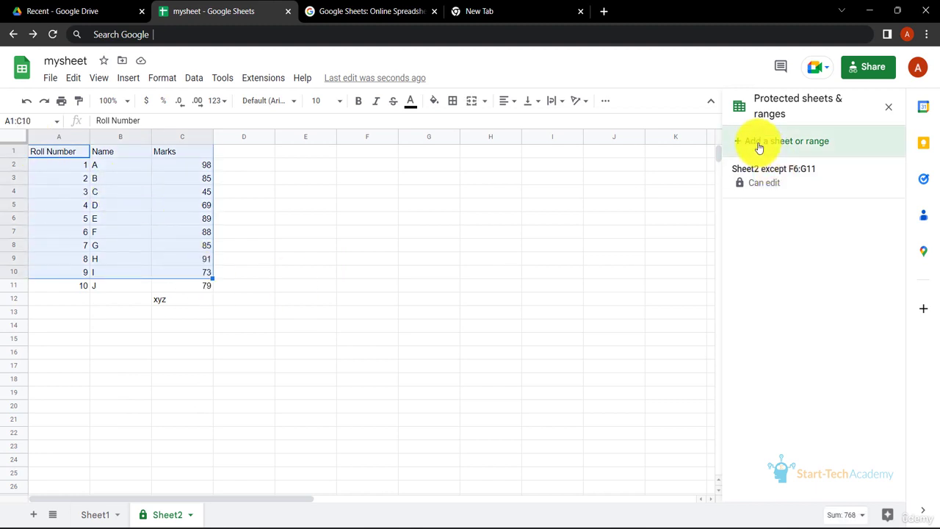
click(798, 209)
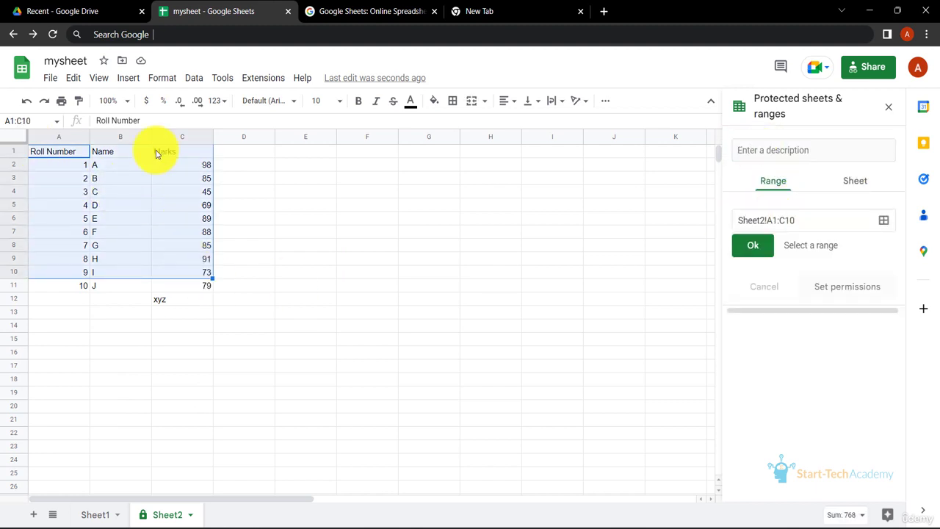
click(63, 154)
drag(45, 154, 202, 287)
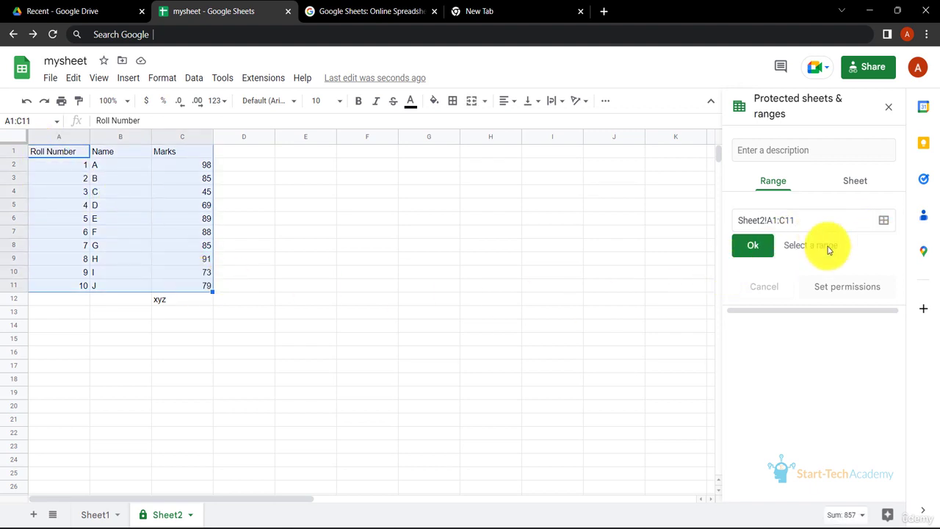
click(764, 246)
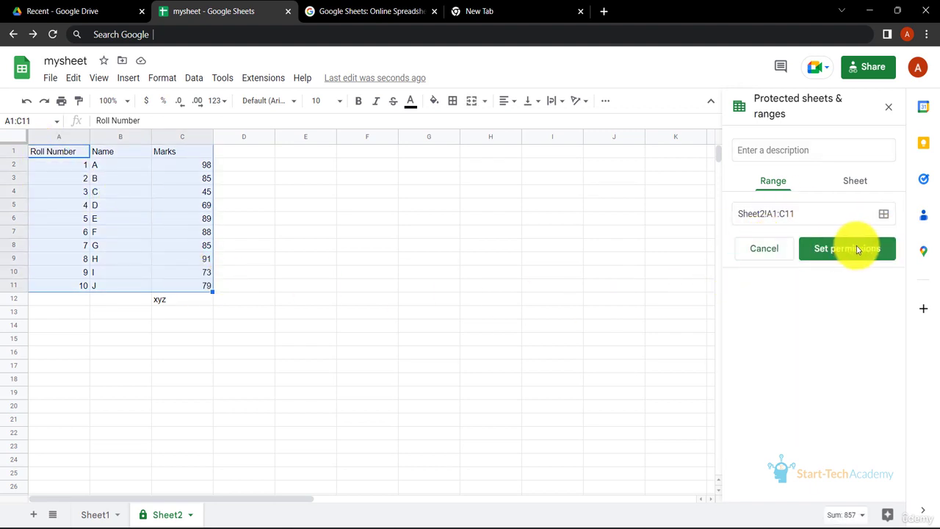
- Restrict editing of the protected table range to Only you and close the protected sheets and ranges view
click(857, 247)
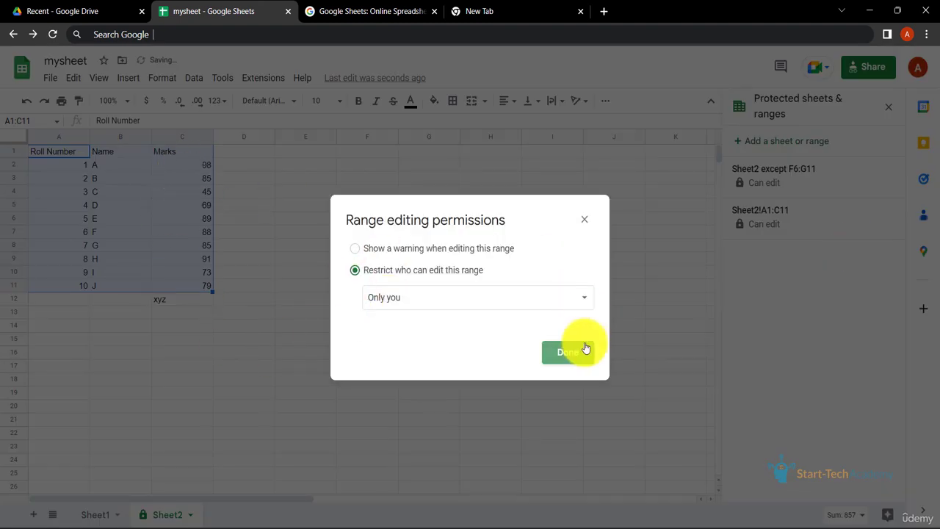
click(580, 356)
click(518, 278)
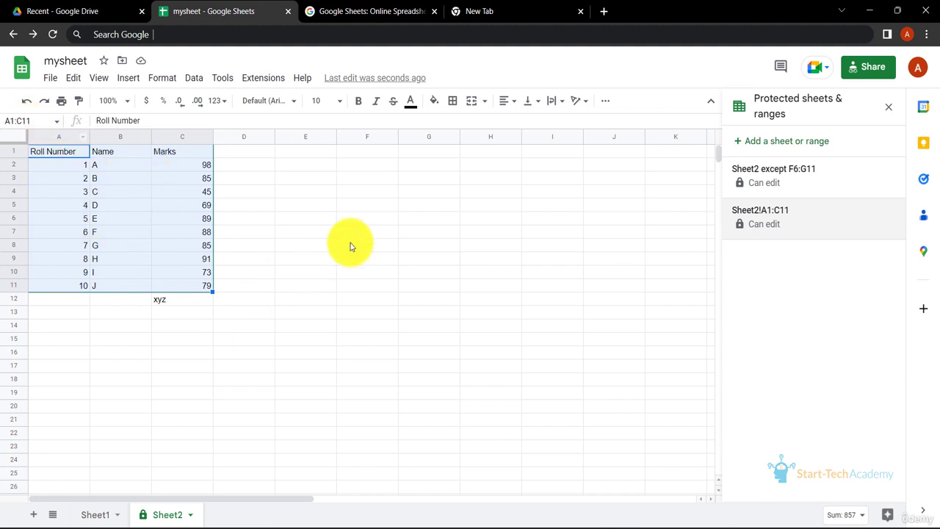
click(405, 328)
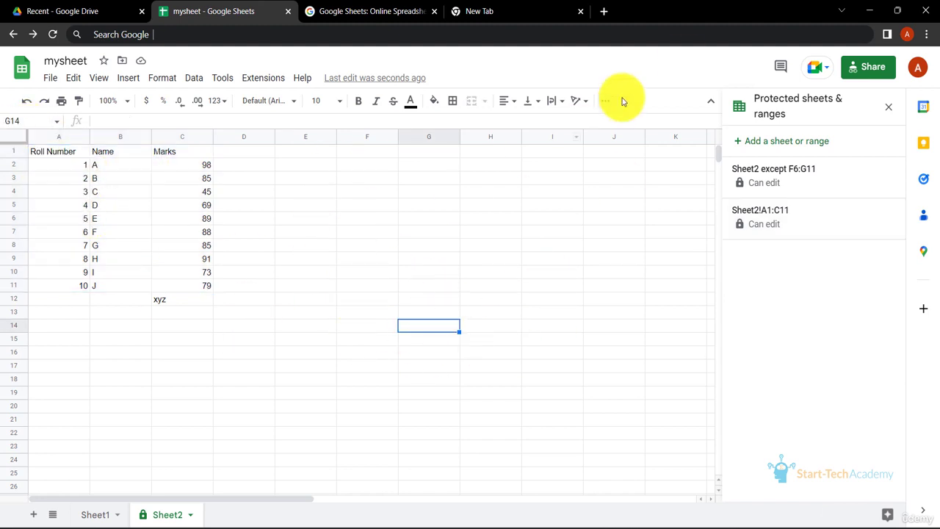
click(892, 109)
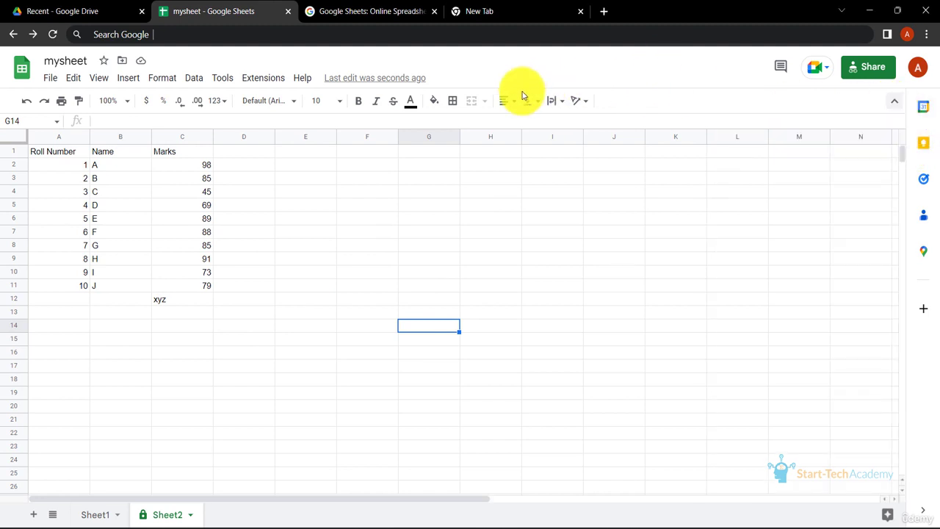
click(48, 78)
mouse_move(74, 78)
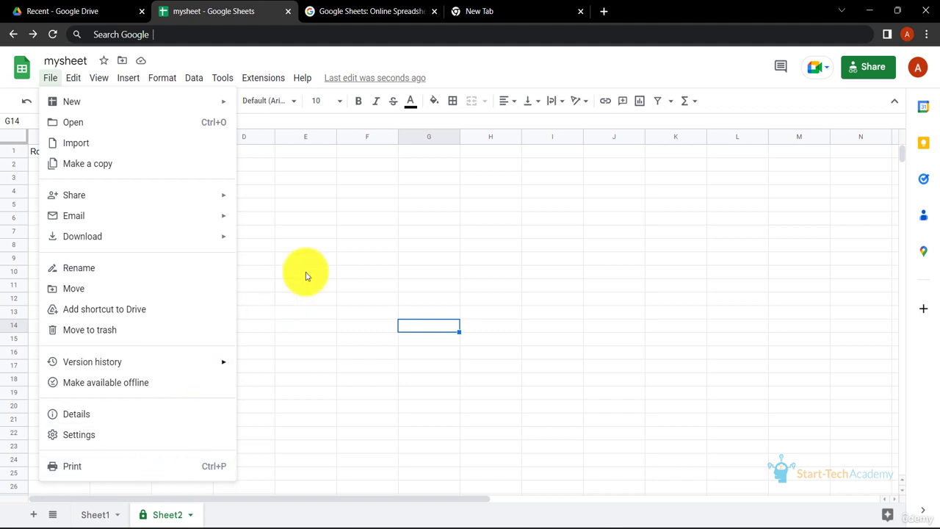
click(348, 234)
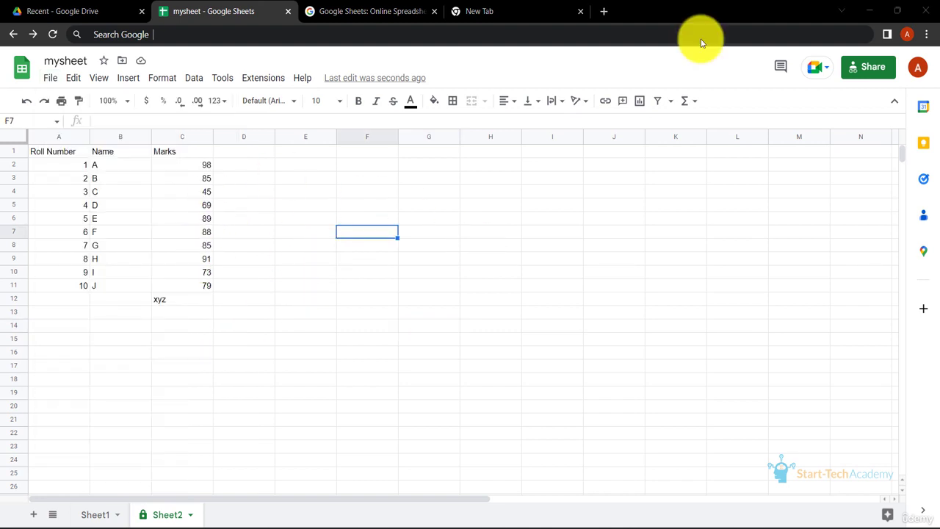